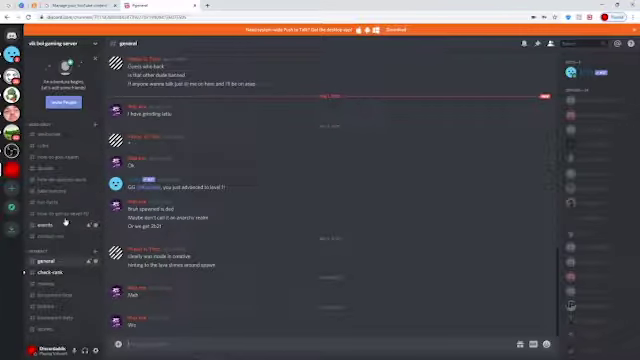
Open the #take-quizzes channel to view the bot's OP Quiz link
{"action": "left_click", "coordinate": [52, 190]}
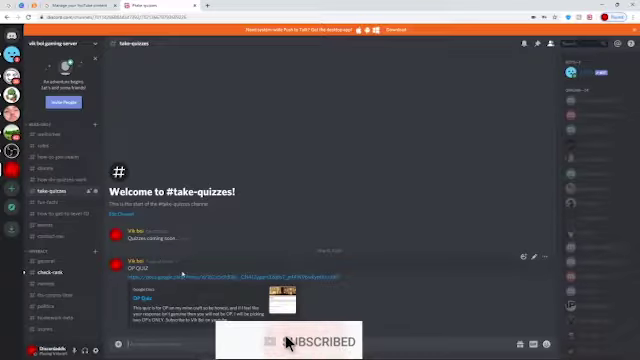